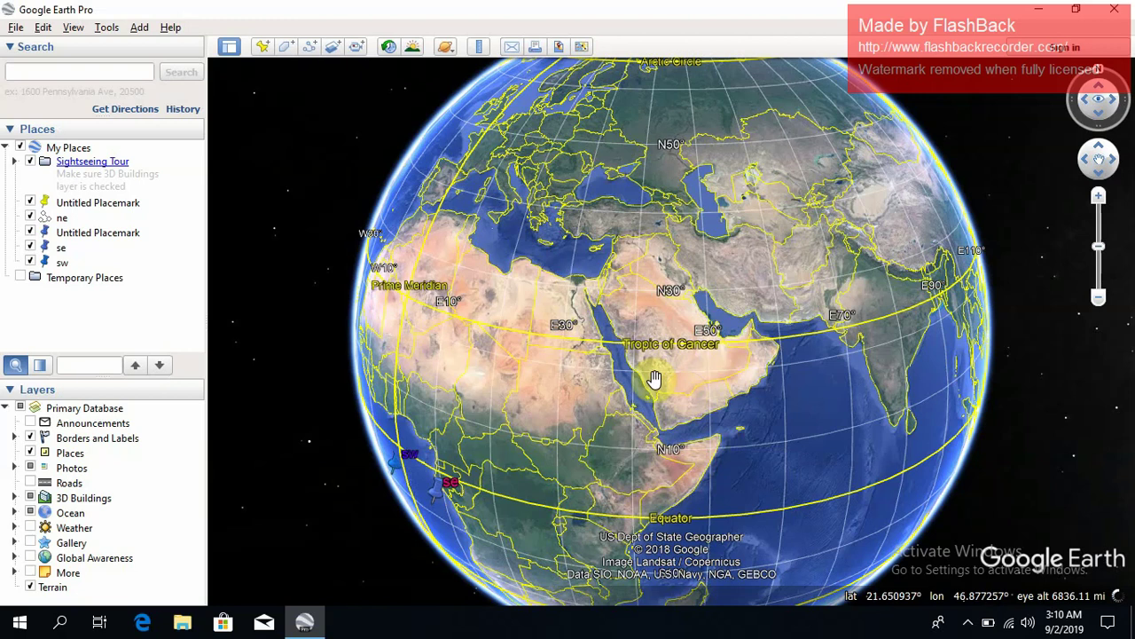
# - Set Show Lat/Long to Universal Transverse Mercator in Options and apply it
pyautogui.click(101, 27)
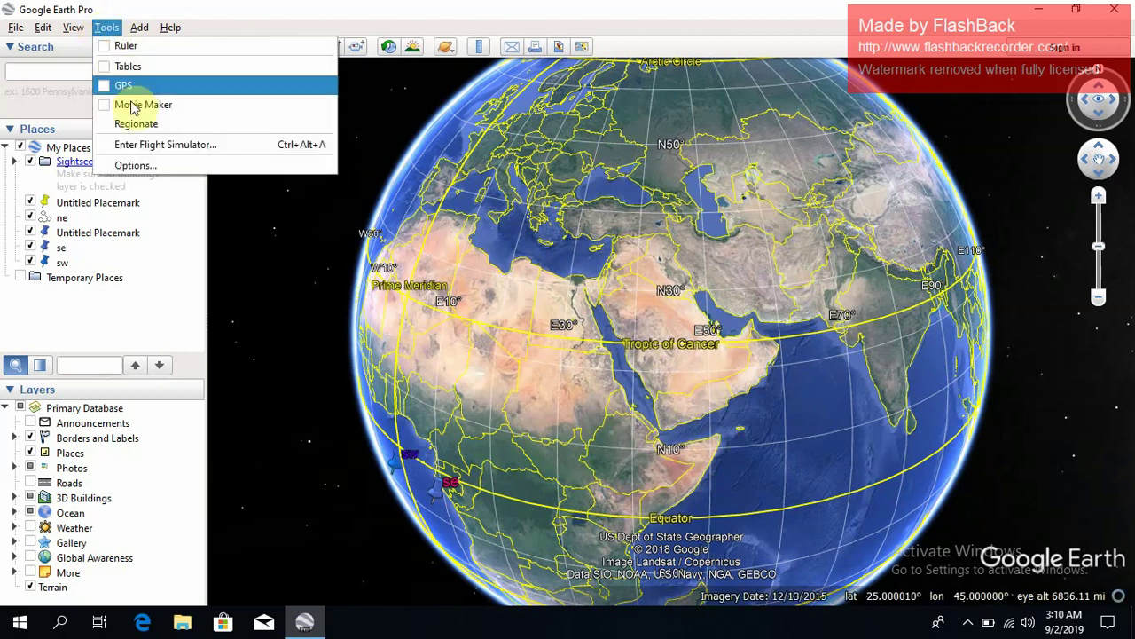
pyautogui.click(135, 166)
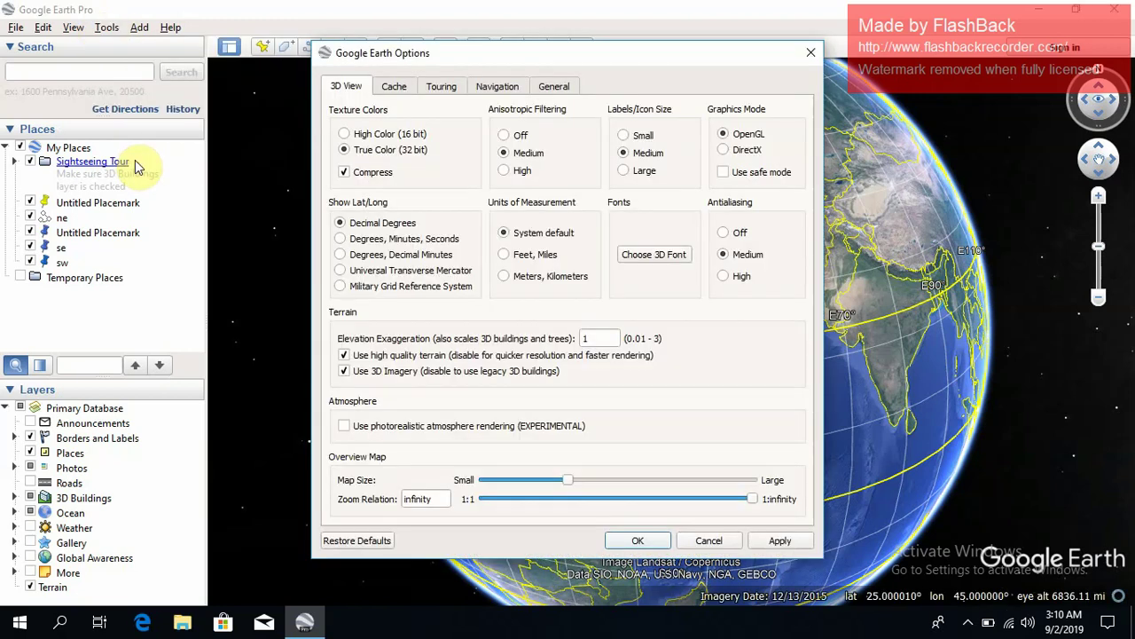
pyautogui.click(343, 270)
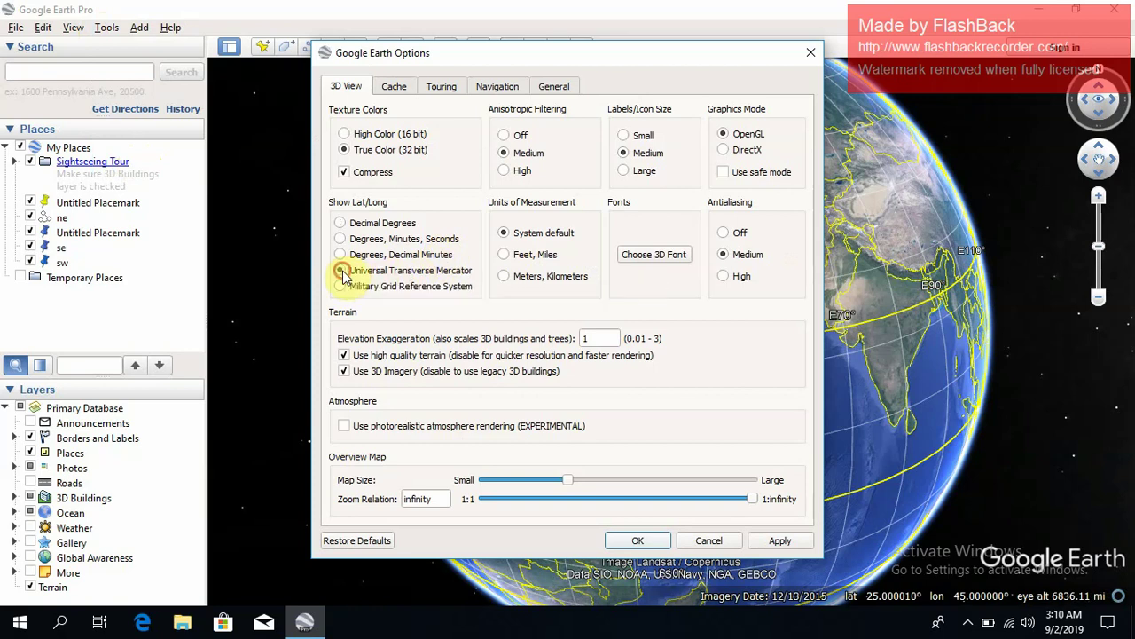
pyautogui.click(775, 540)
# - Close Options and zoom into zone 37 near Jeddah and Mecca, briefly viewing the Arfa balloon
pyautogui.click(634, 541)
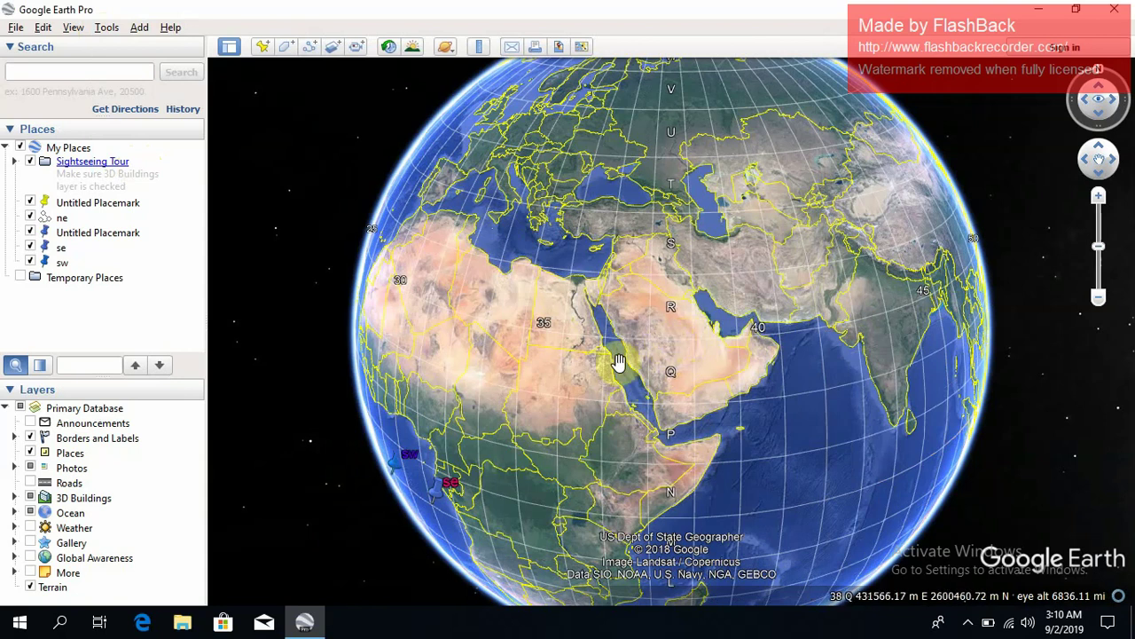
pyautogui.moveTo(570, 363); pyautogui.dragTo(523, 358)
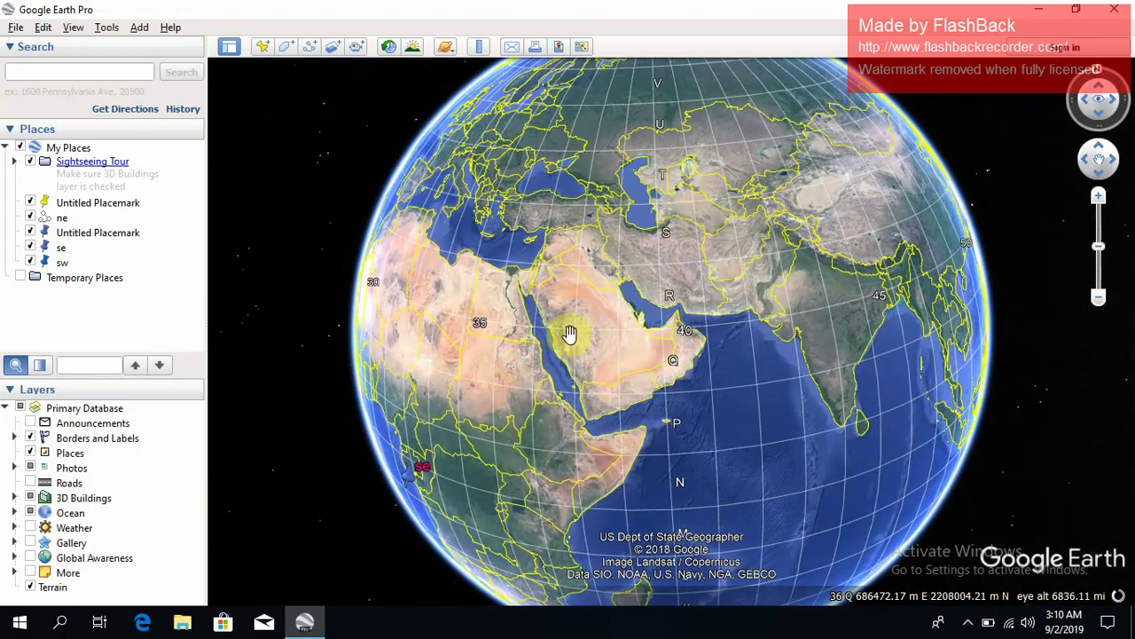
pyautogui.moveTo(580, 314); pyautogui.dragTo(638, 332)
pyautogui.scroll(3, 639, 332)
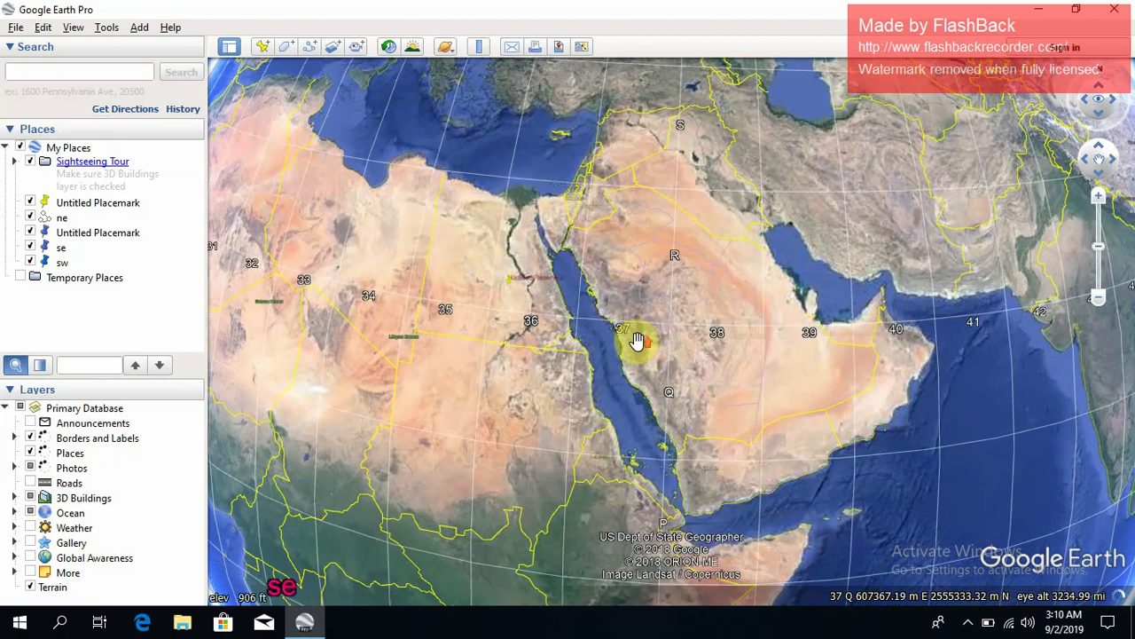
pyautogui.scroll(3, 639, 338)
pyautogui.scroll(3, 645, 375)
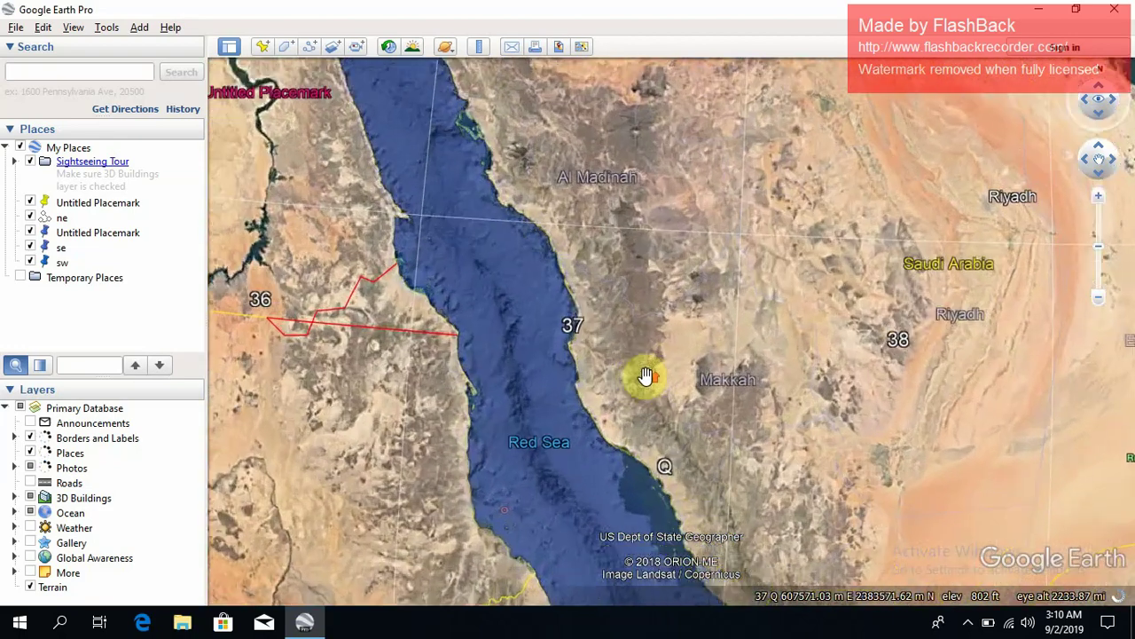
pyautogui.scroll(2, 643, 415)
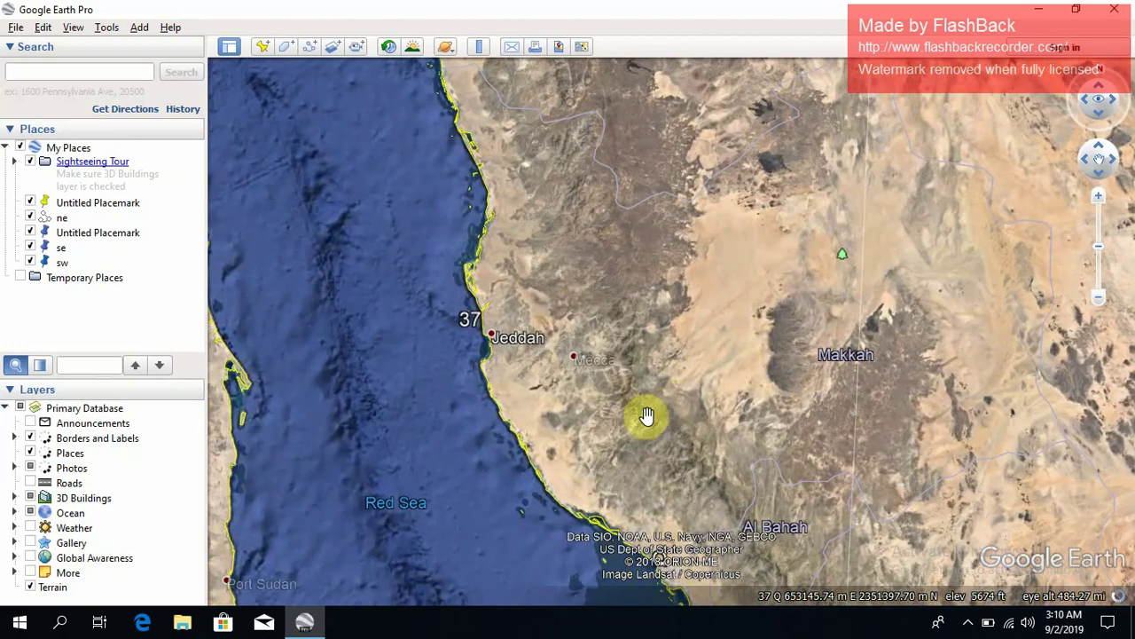
pyautogui.scroll(1, 823, 358)
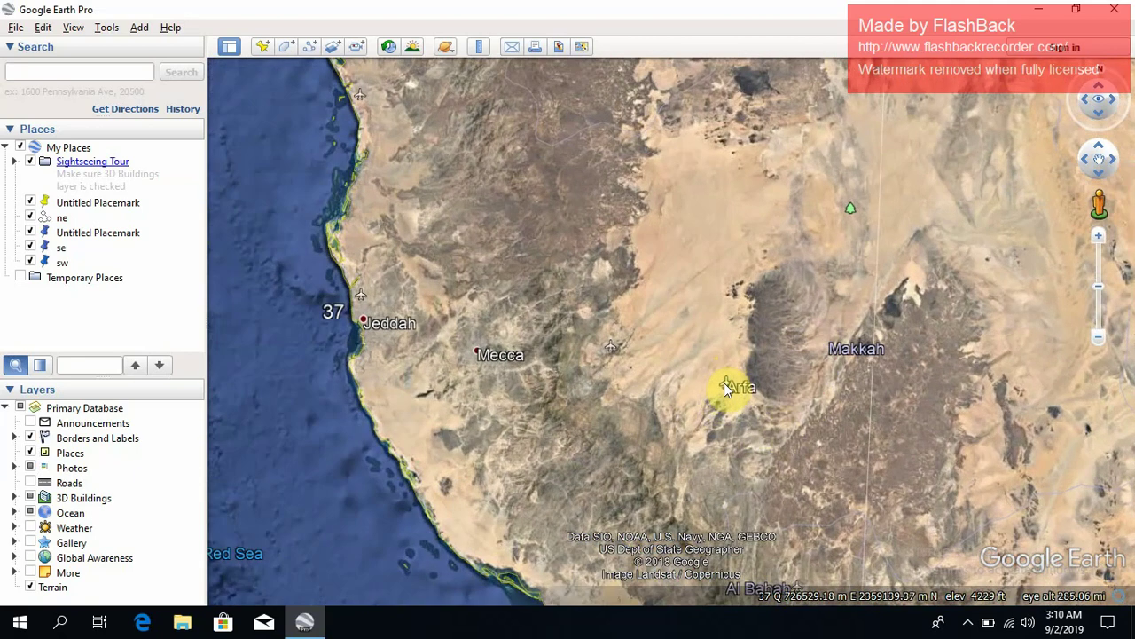
pyautogui.click(724, 386)
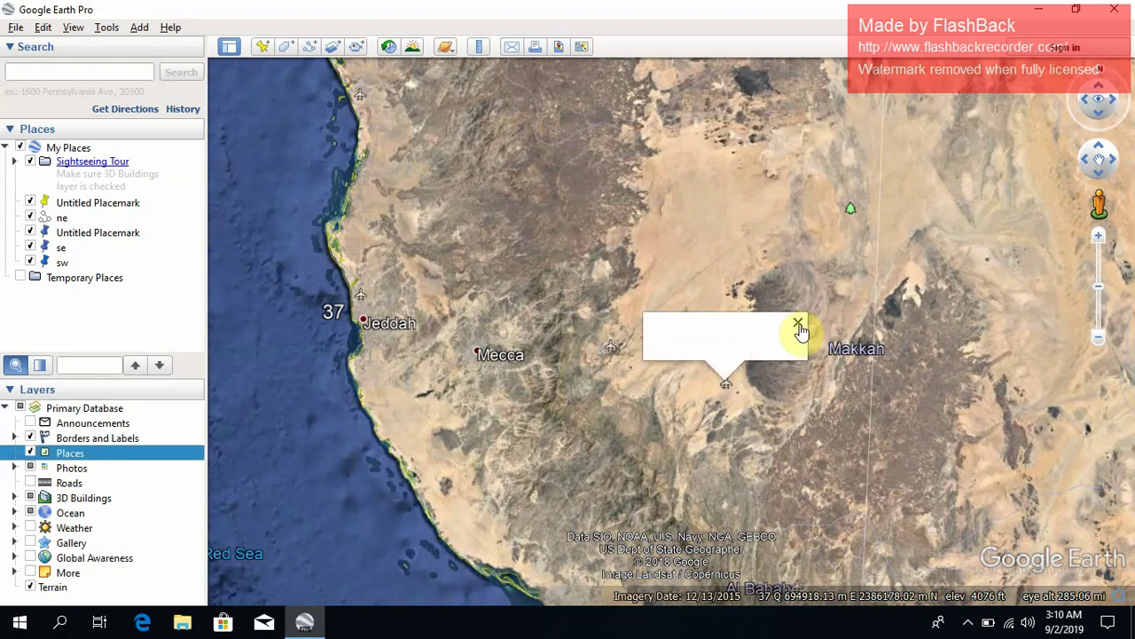
pyautogui.click(693, 240)
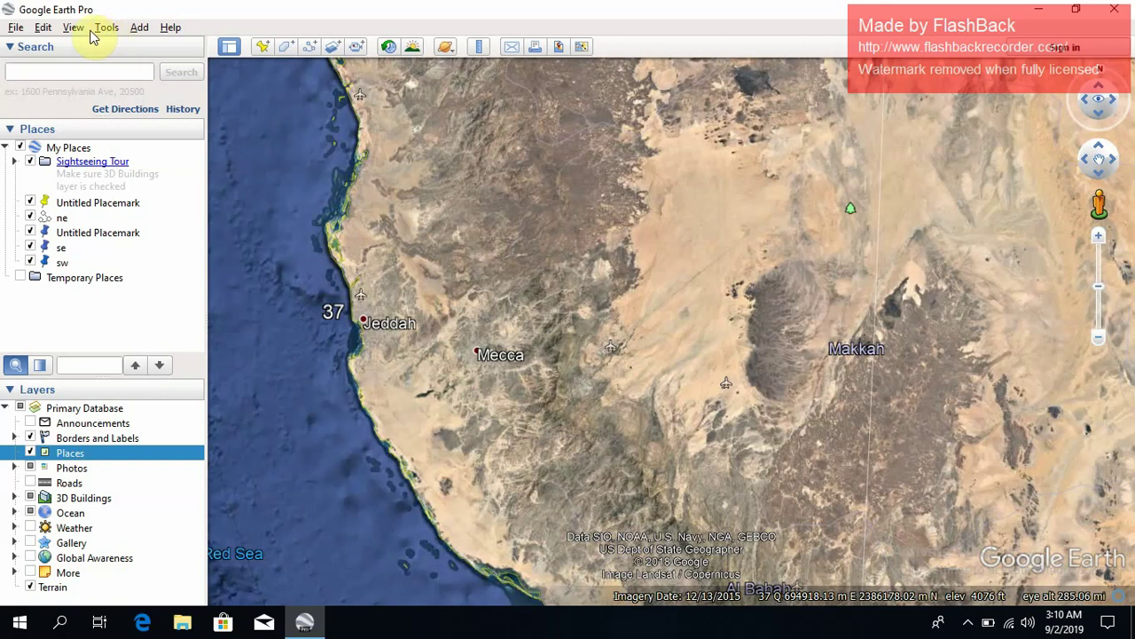
# - Add a new placemark and drag its pin south and west
pyautogui.click(259, 51)
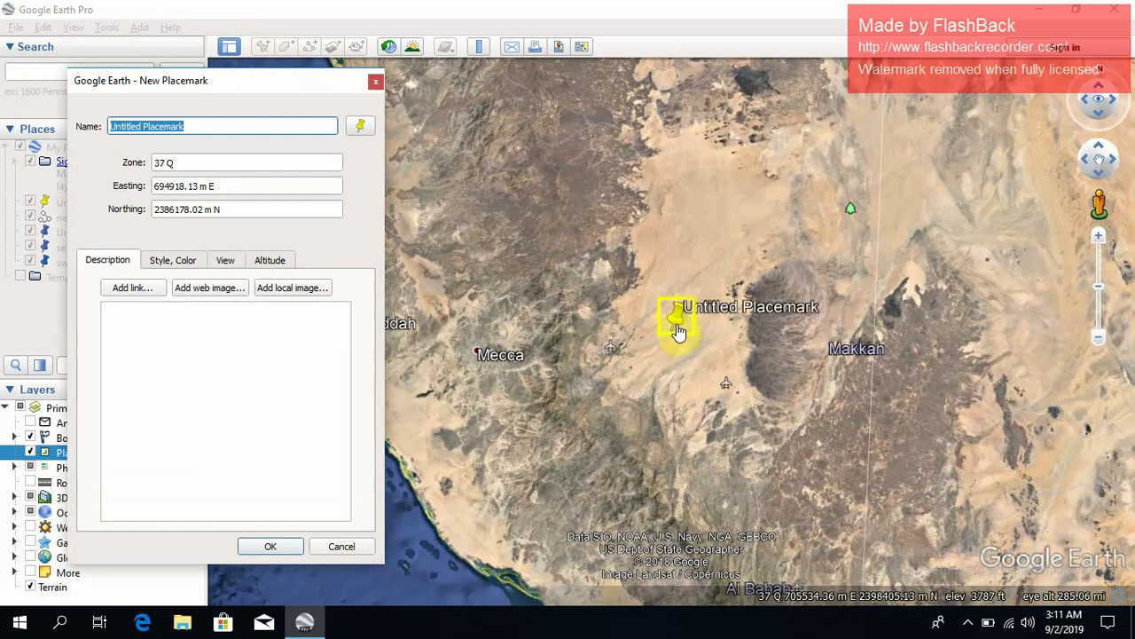
pyautogui.moveTo(671, 319); pyautogui.dragTo(674, 354)
pyautogui.moveTo(672, 407); pyautogui.dragTo(663, 500)
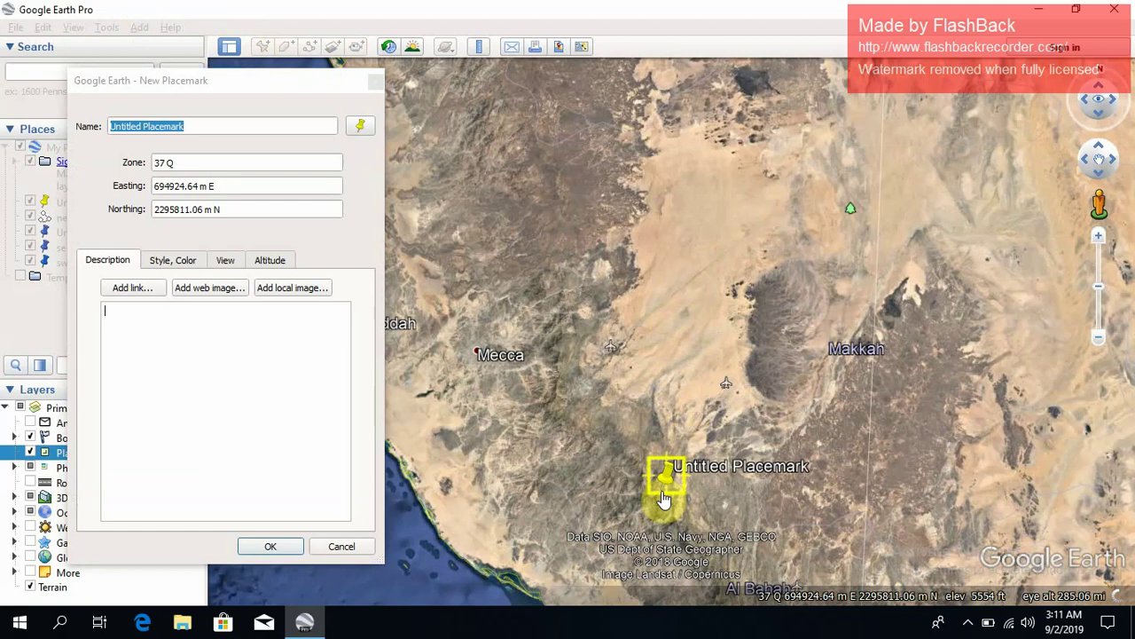
pyautogui.moveTo(664, 499); pyautogui.dragTo(470, 458)
# - Place the pin on the coast south of Jeddah at 37 Q, 532346.65 m E, 2334857.11 m N
pyautogui.scroll(3, 470, 457)
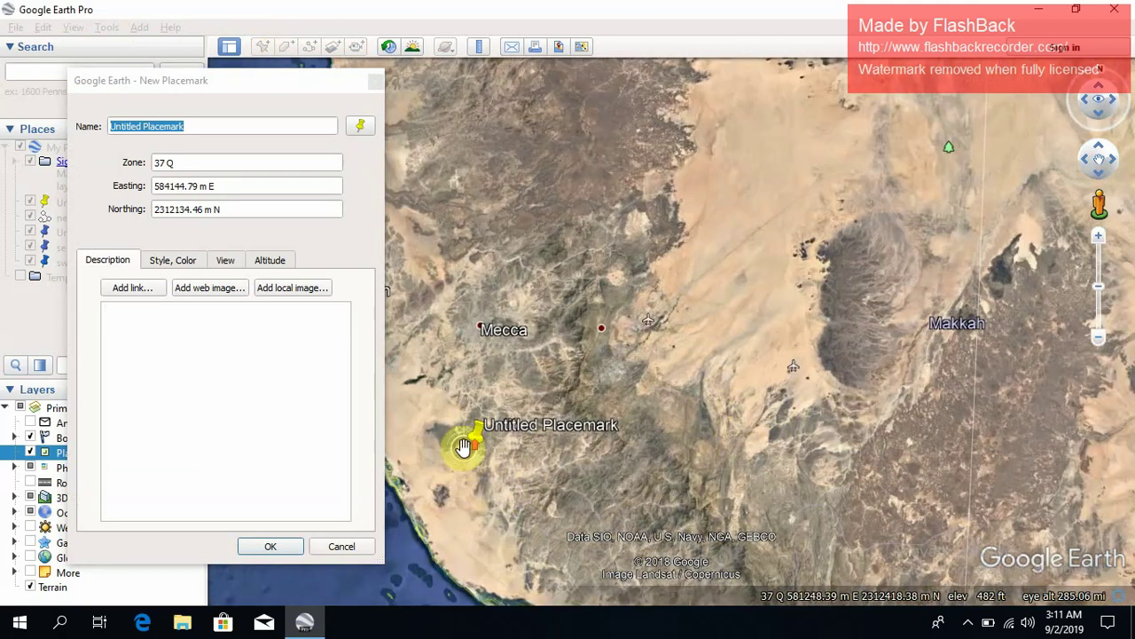
pyautogui.moveTo(589, 293); pyautogui.dragTo(799, 290)
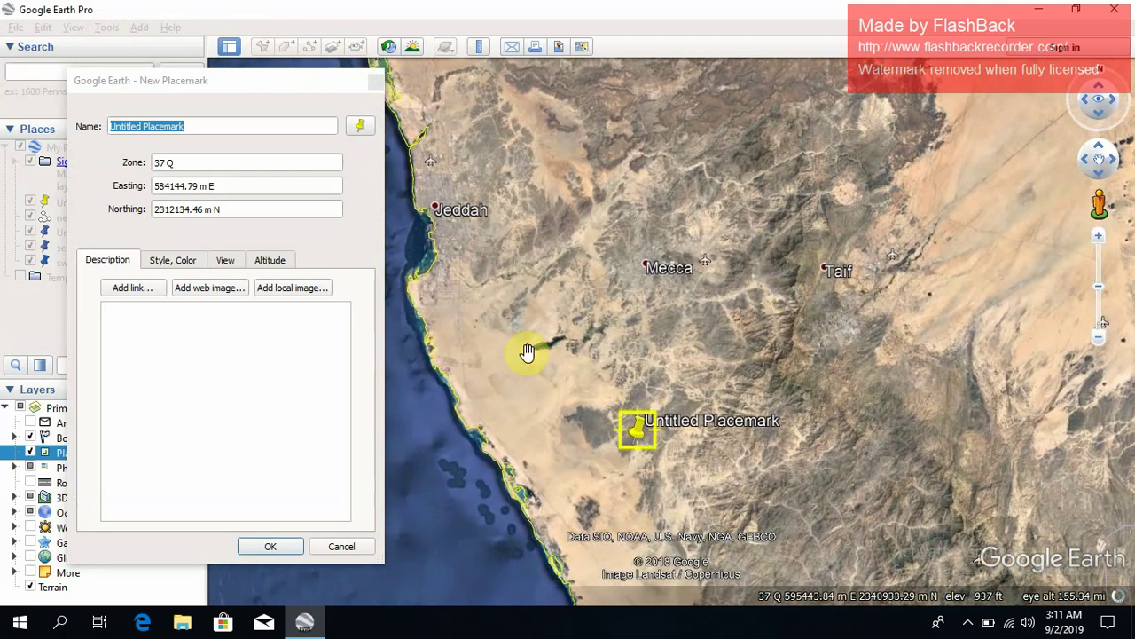
pyautogui.scroll(3, 528, 350)
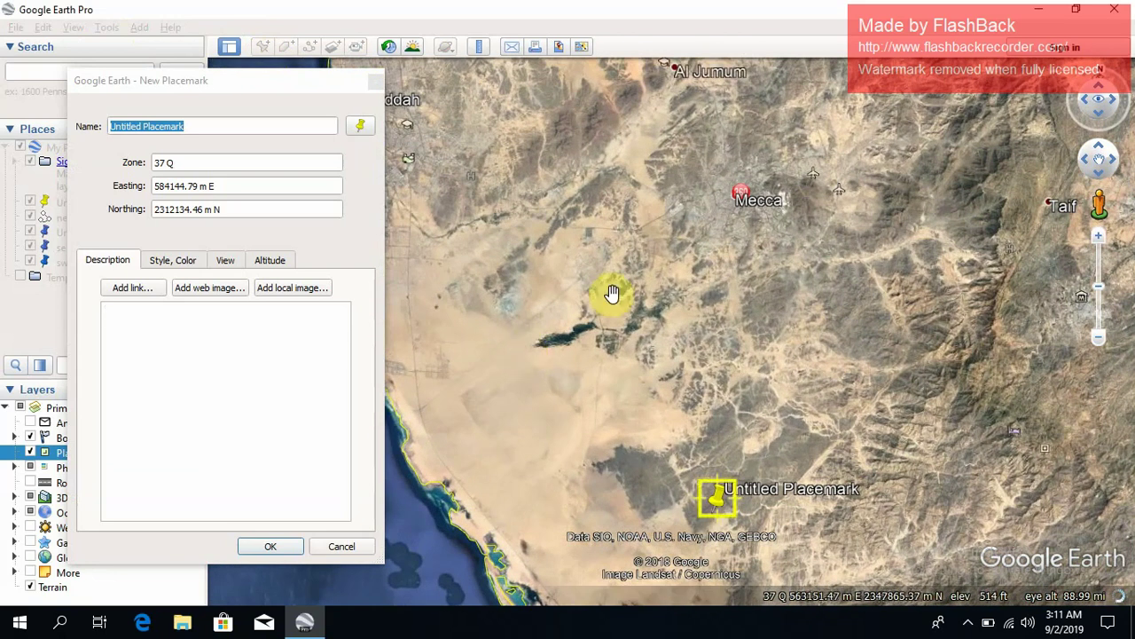
pyautogui.moveTo(693, 284); pyautogui.dragTo(760, 318)
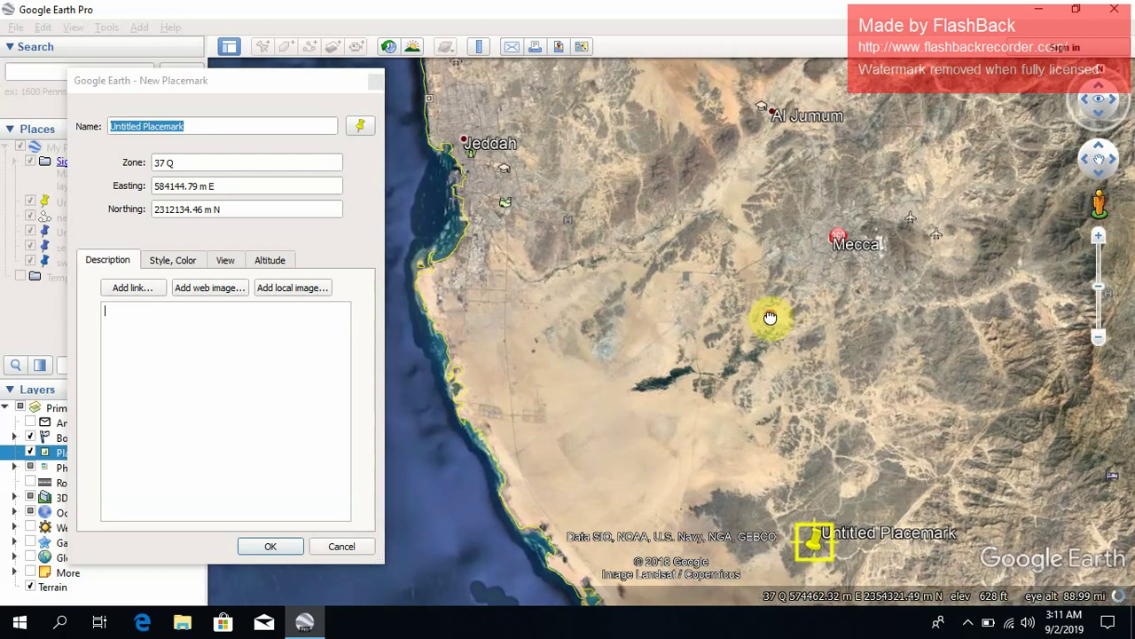
pyautogui.moveTo(792, 551); pyautogui.dragTo(532, 421)
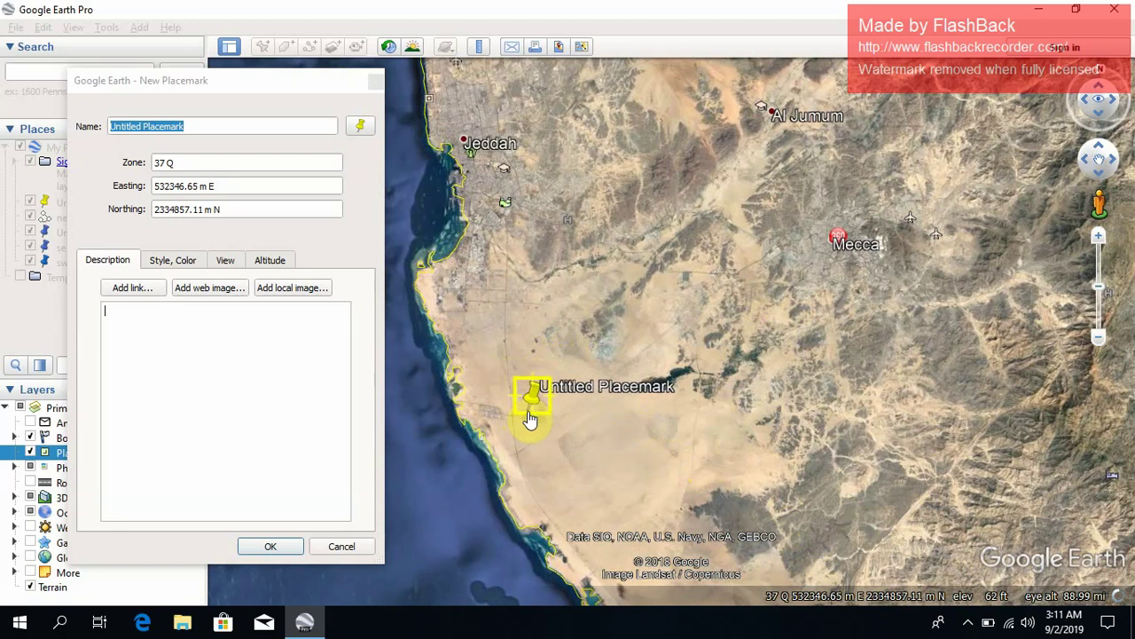
pyautogui.scroll(2, 581, 424)
# - Zoom out and drag the placemark east into zone 38 Q
pyautogui.moveTo(576, 337); pyautogui.dragTo(692, 327)
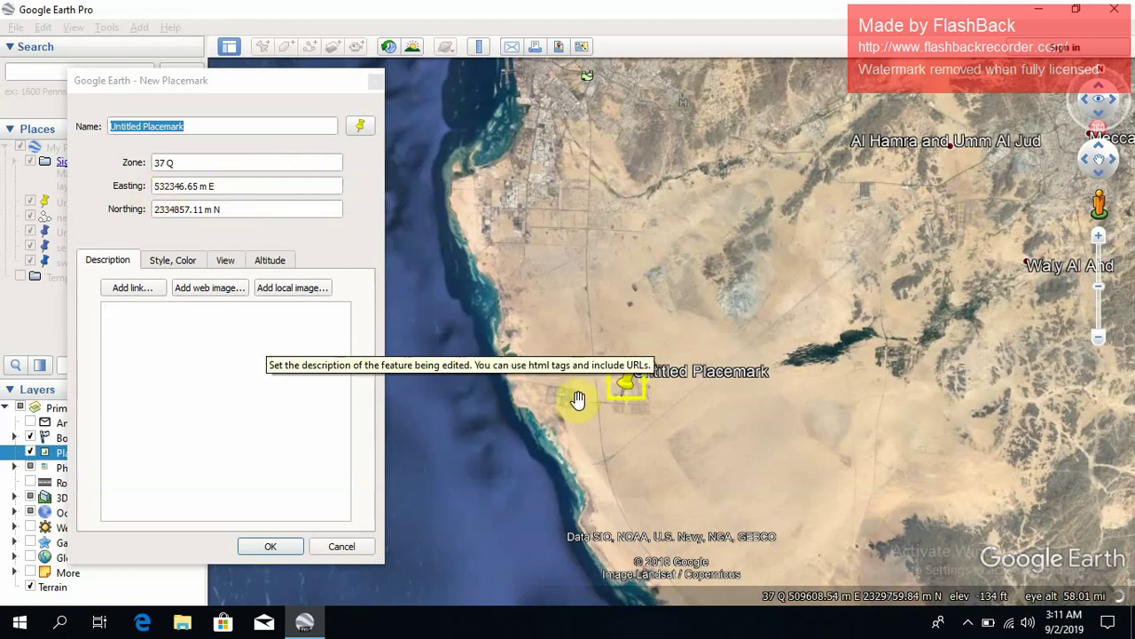
pyautogui.scroll(-5, 592, 390)
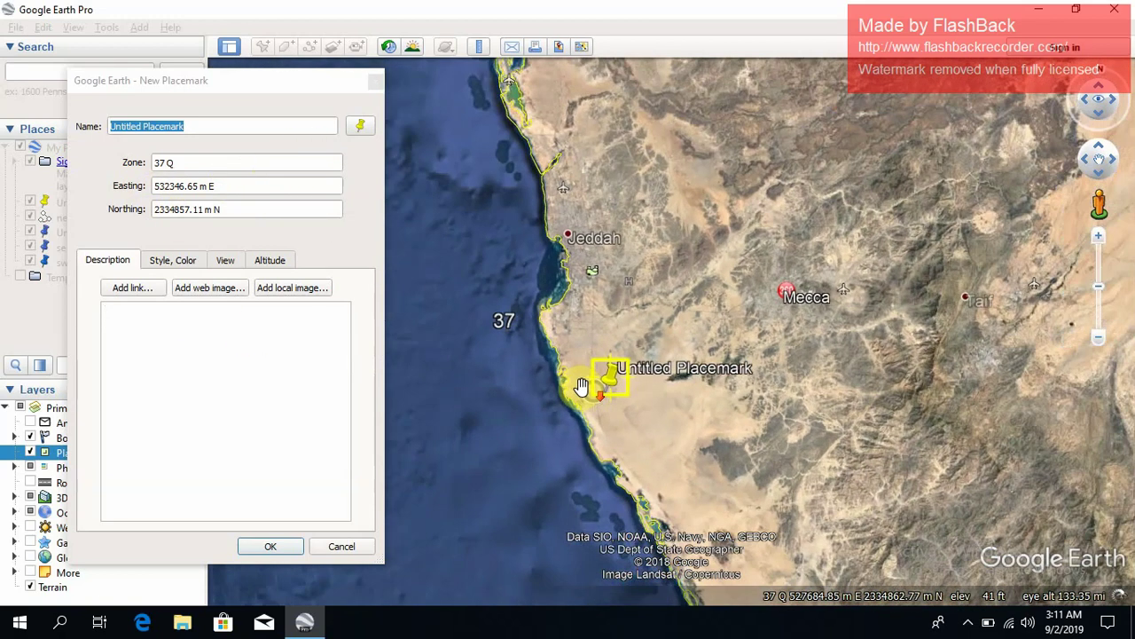
pyautogui.scroll(-5, 578, 379)
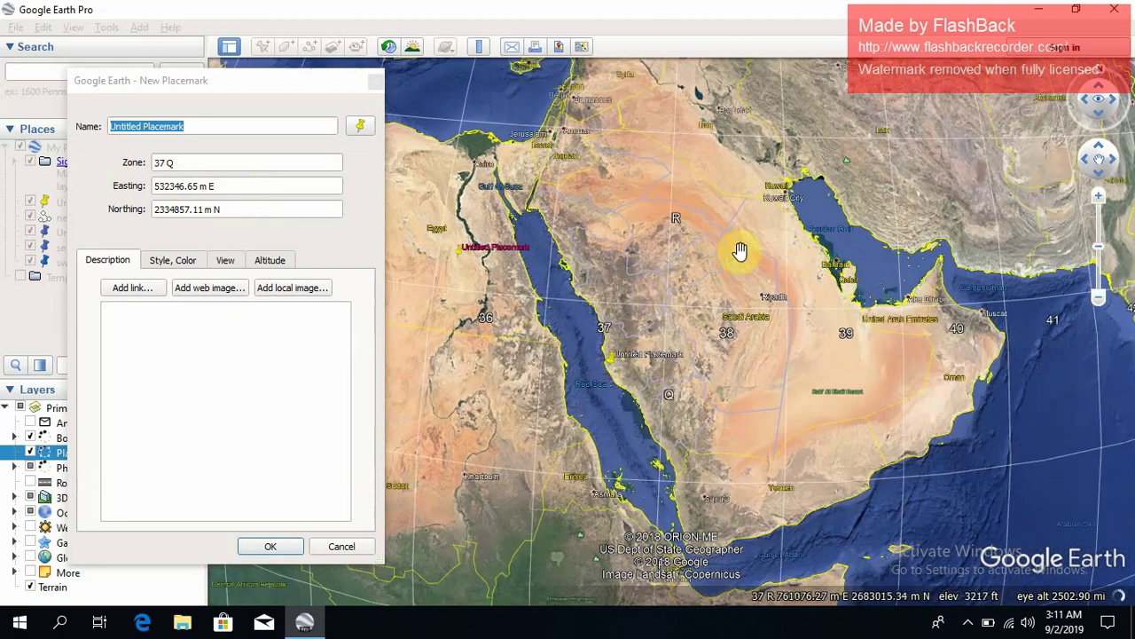
pyautogui.moveTo(743, 274); pyautogui.dragTo(705, 326)
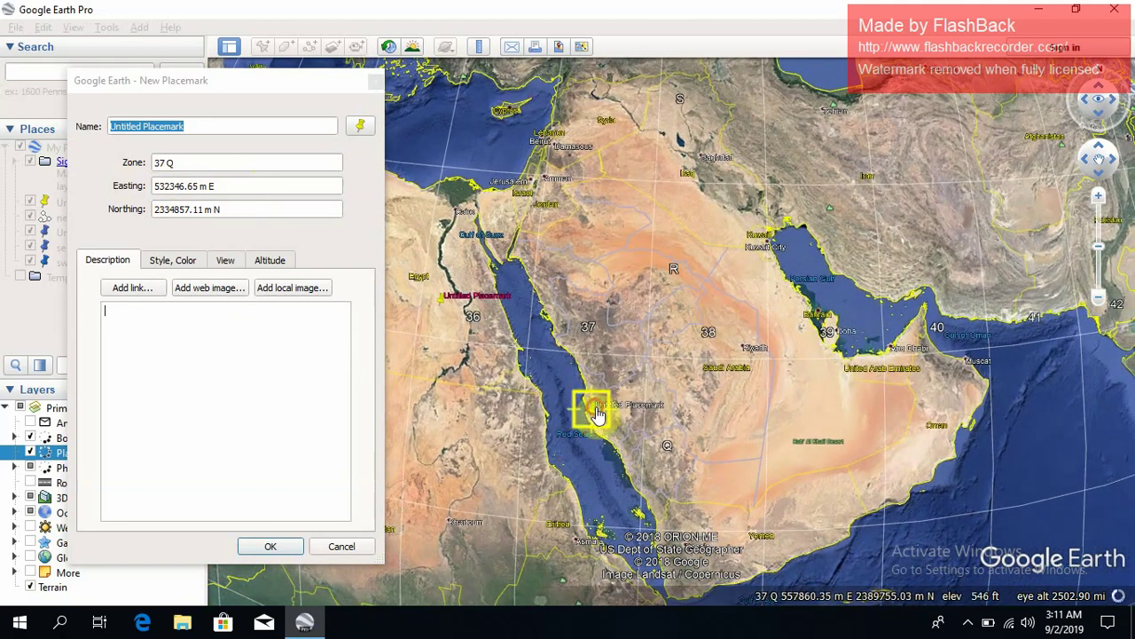
pyautogui.moveTo(596, 413); pyautogui.dragTo(677, 398)
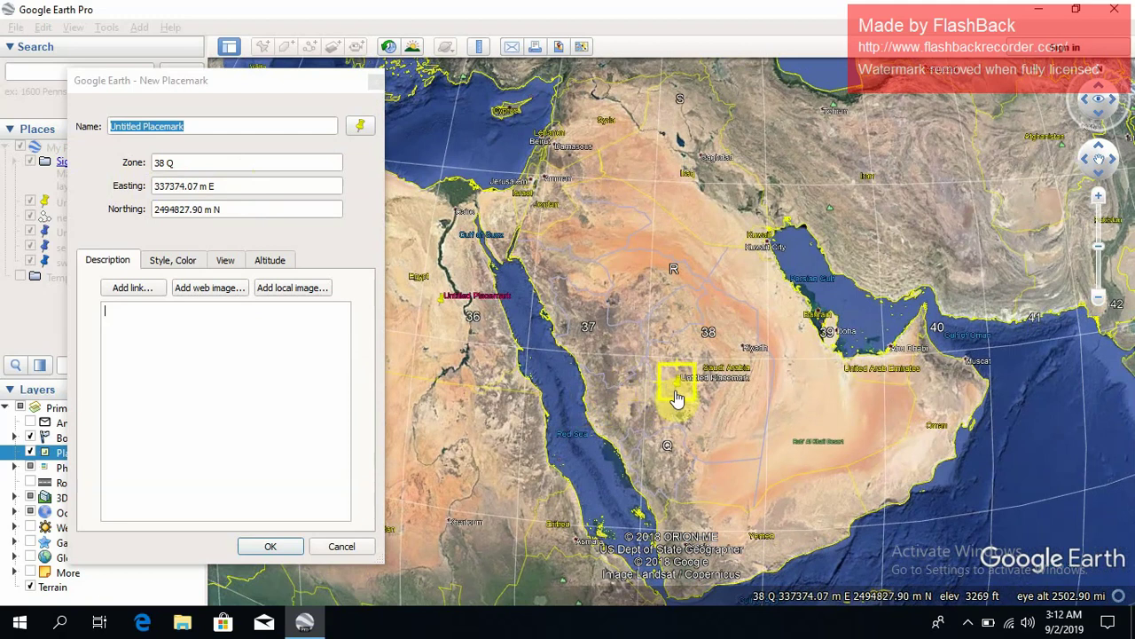
pyautogui.click(284, 309)
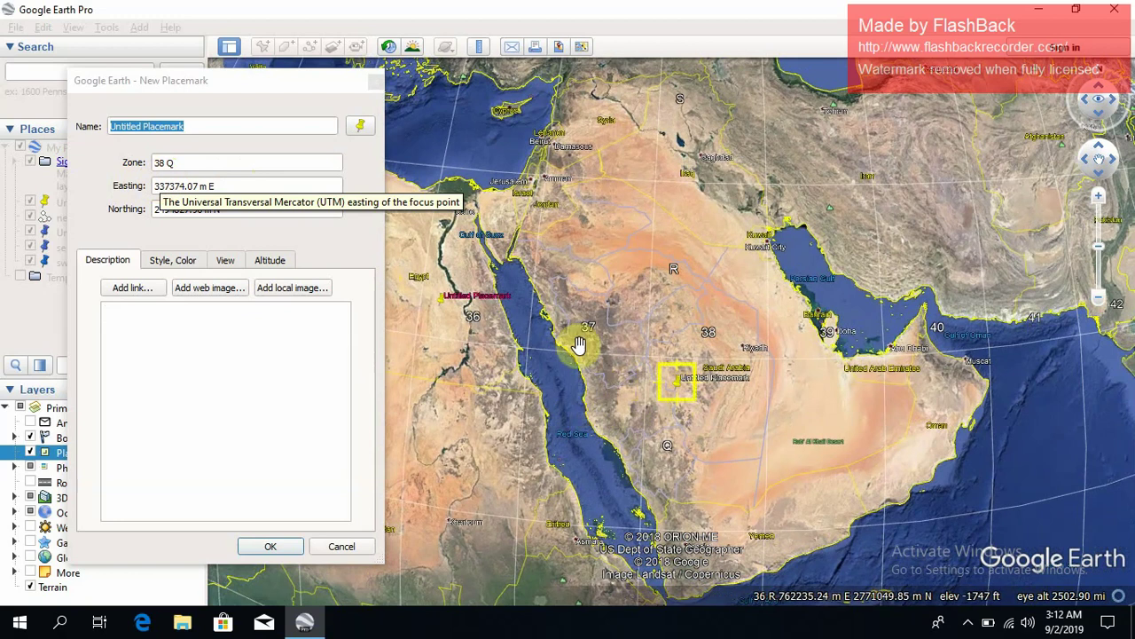
# - Move the placemark into zone 39 Q, then to the Gulf of Aqaba at 36 R, 720770.38 m E
pyautogui.moveTo(680, 387); pyautogui.dragTo(805, 393)
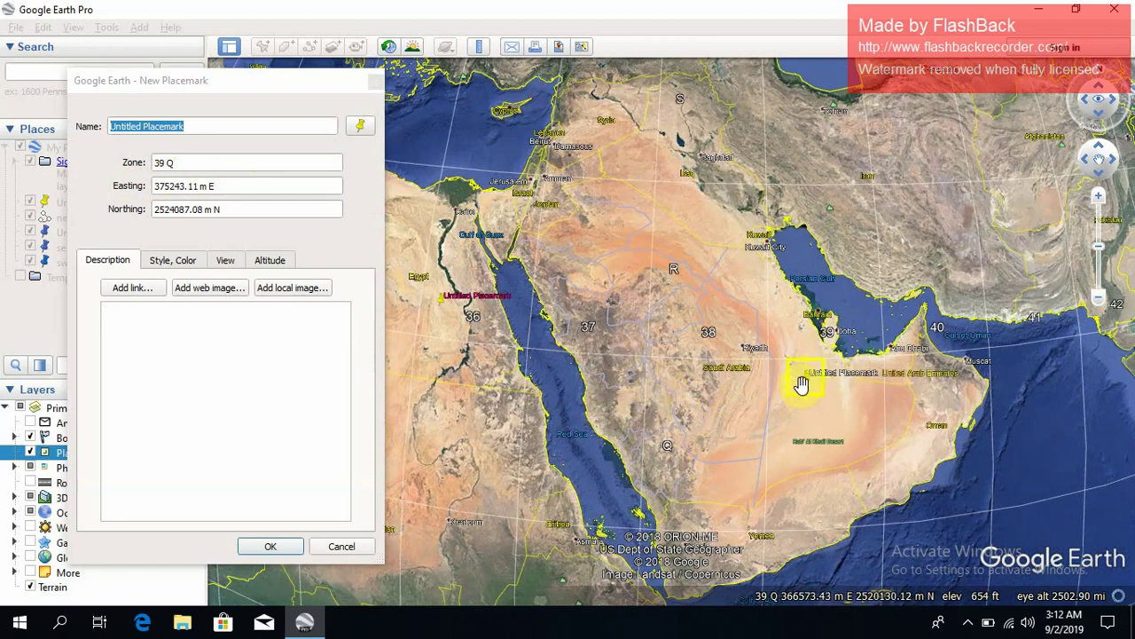
pyautogui.moveTo(590, 246); pyautogui.dragTo(671, 279)
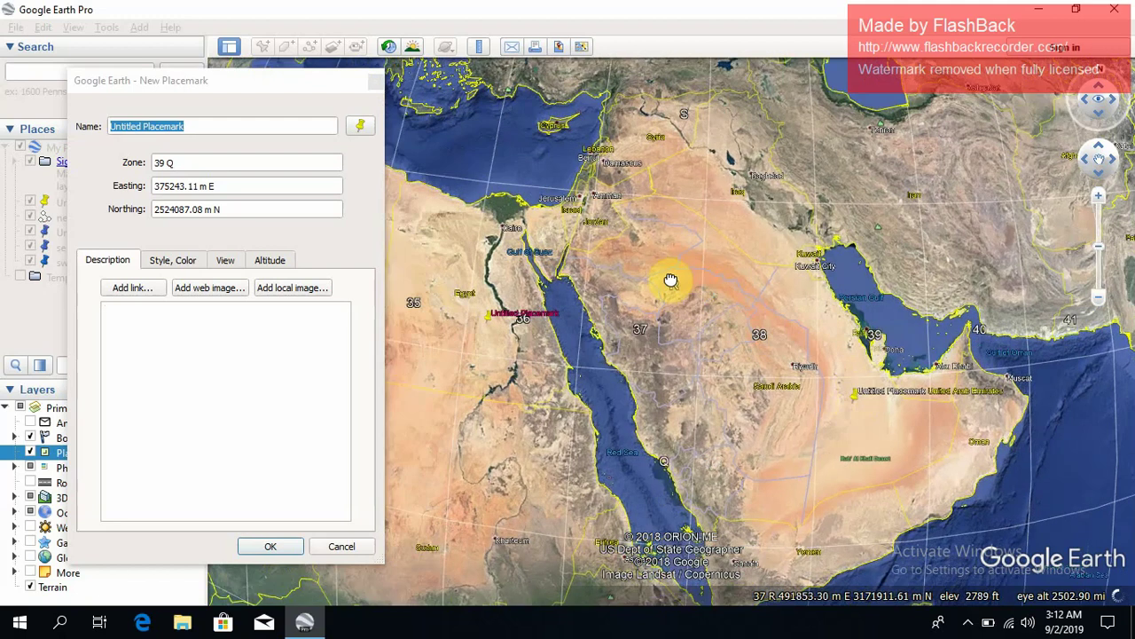
pyautogui.scroll(2, 601, 293)
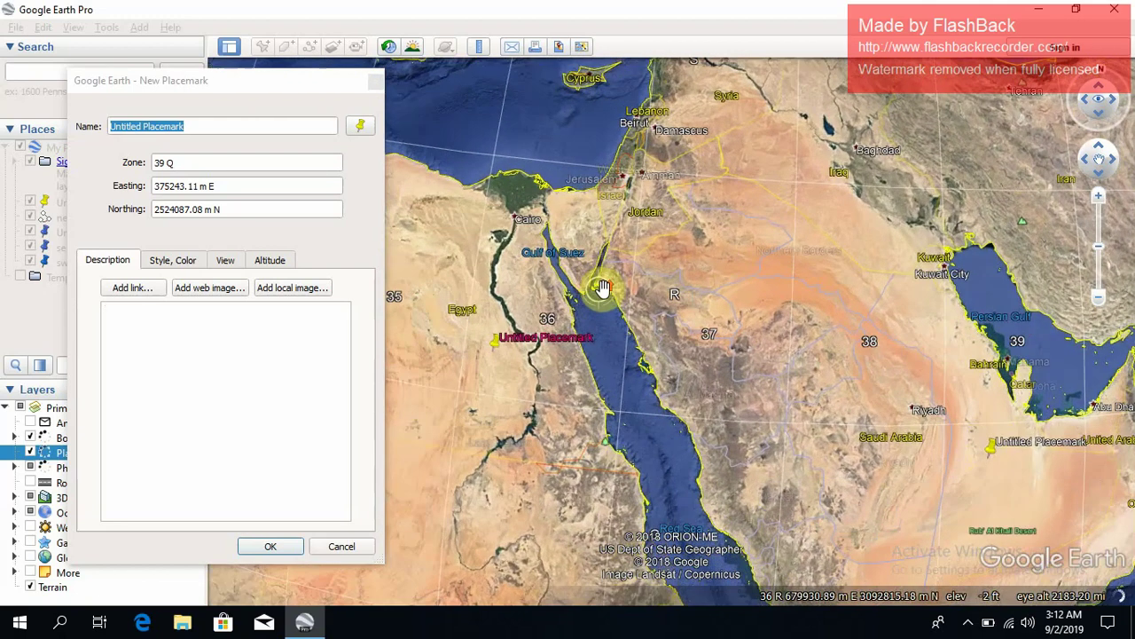
pyautogui.moveTo(991, 430); pyautogui.dragTo(612, 262)
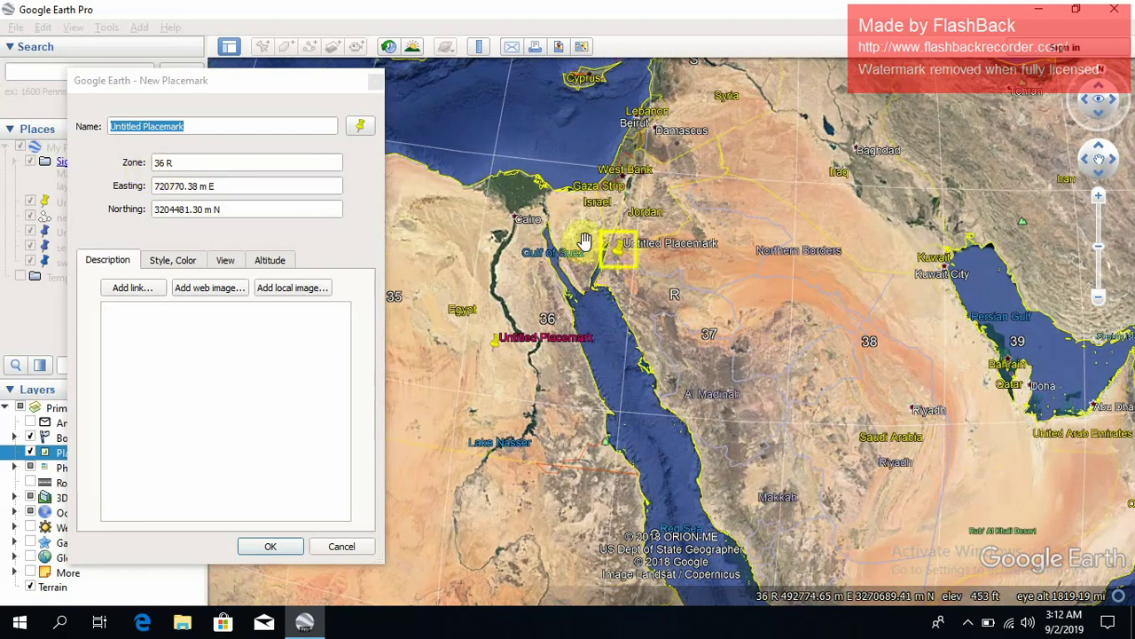
pyautogui.scroll(2, 627, 252)
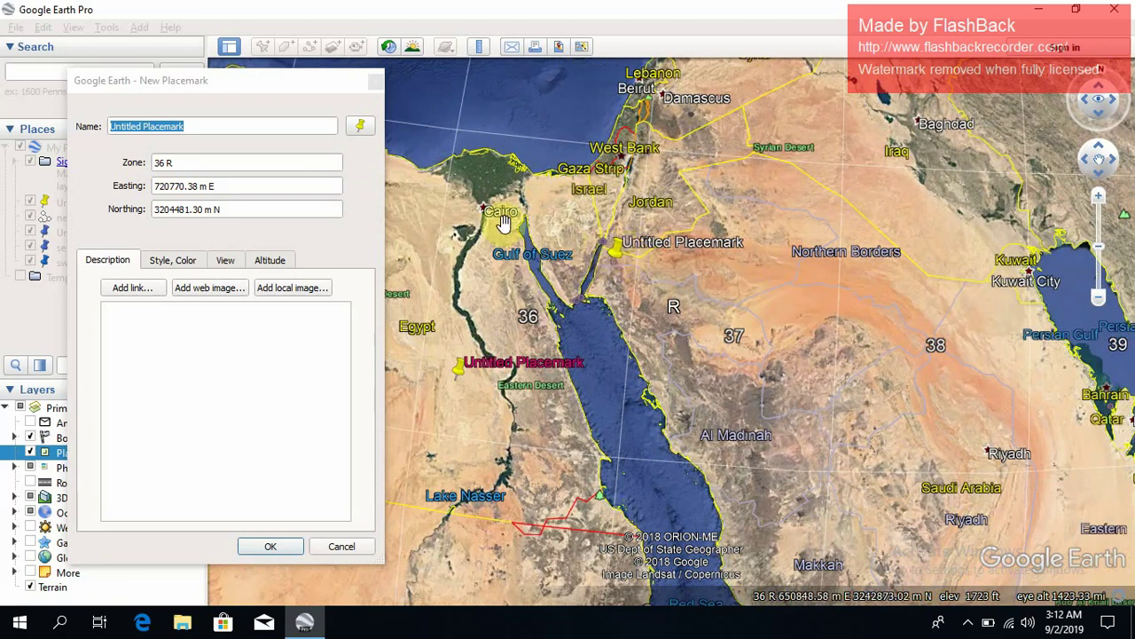
# - Discard the new placemark and reopen the Options dialog
pyautogui.click(341, 548)
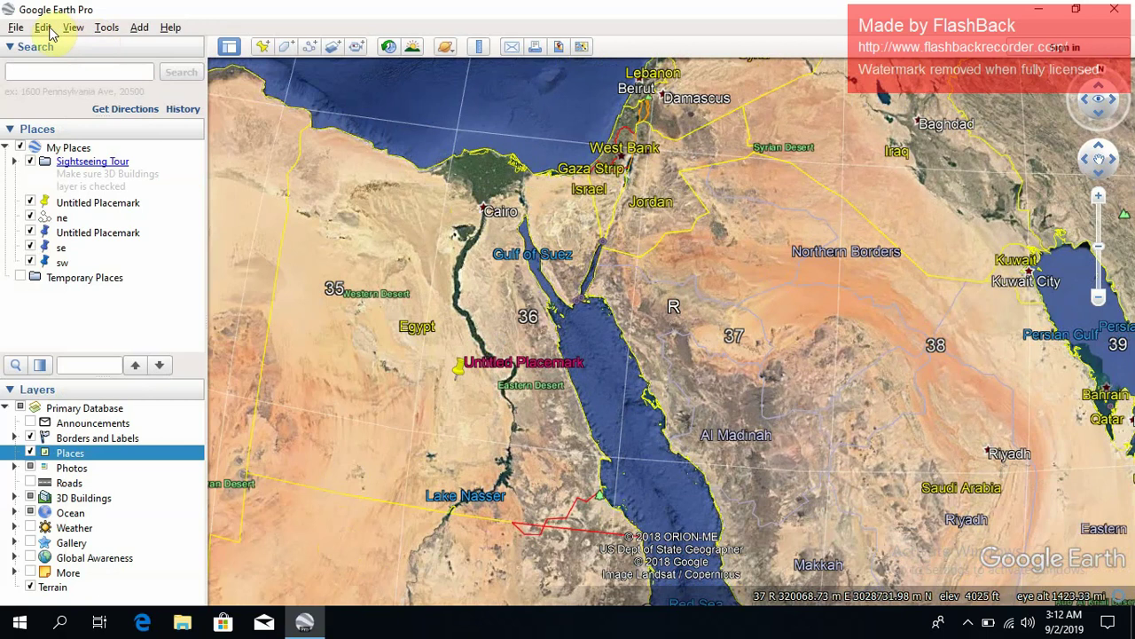
pyautogui.click(105, 28)
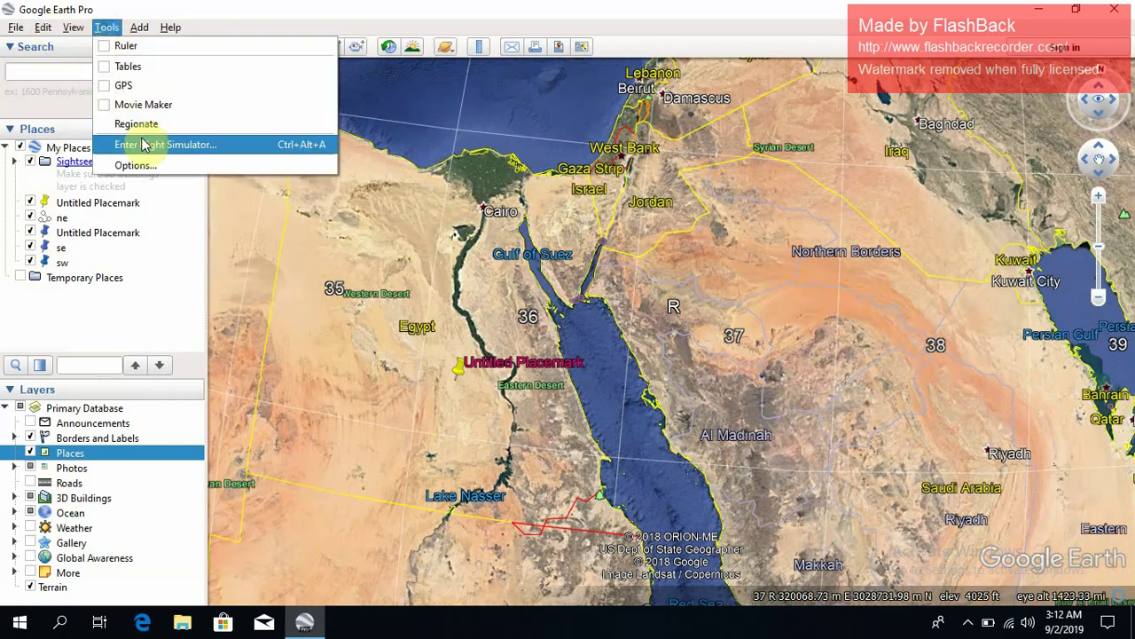
pyautogui.click(148, 166)
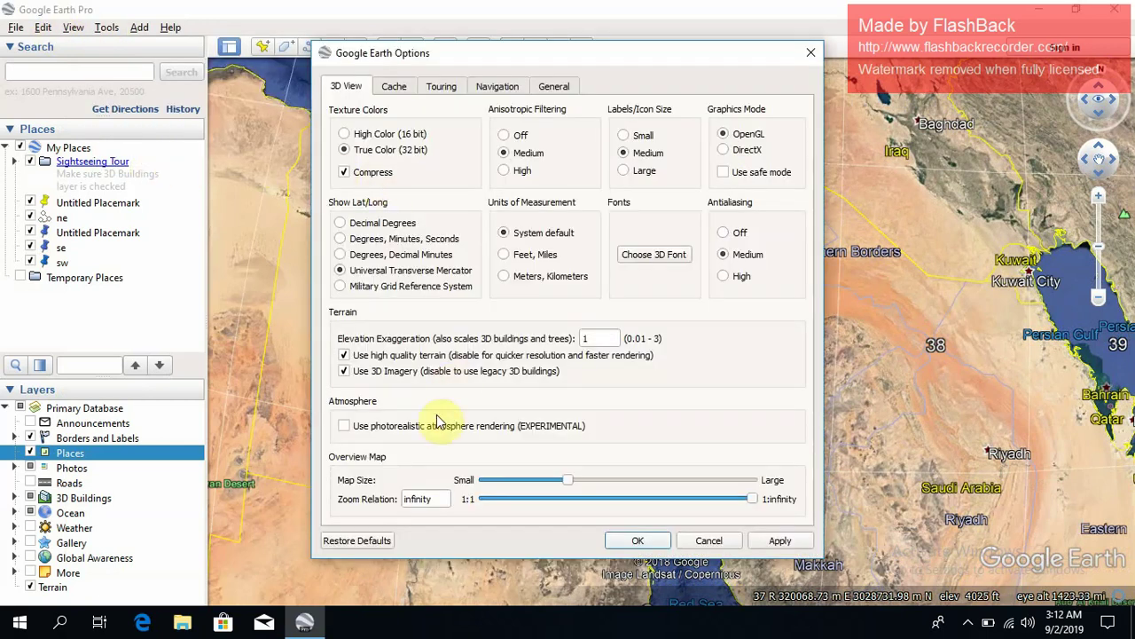